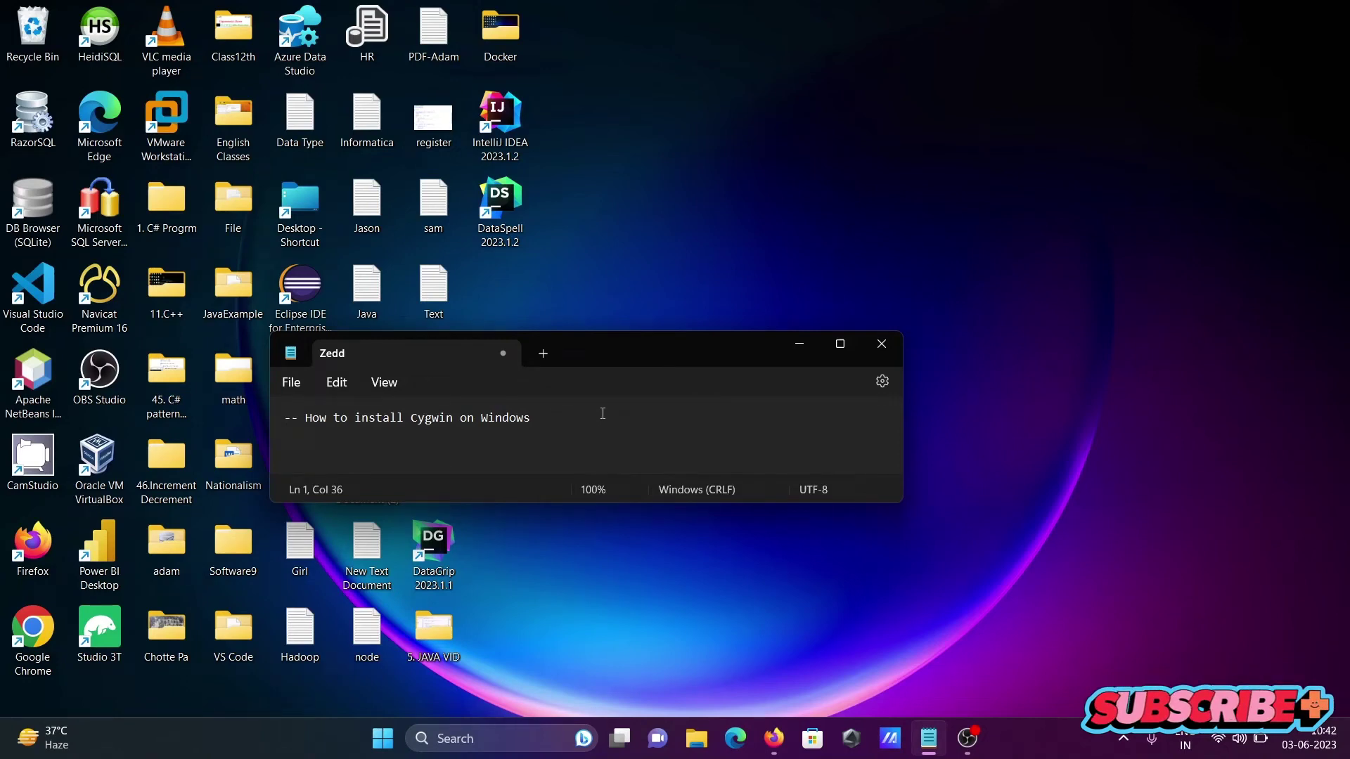
Hide the Zedd notes and open the official Cygwin site from Firefox's Google results
{"action": "left_click", "coordinate": [797, 348]}
{"action": "left_click", "coordinate": [771, 739]}
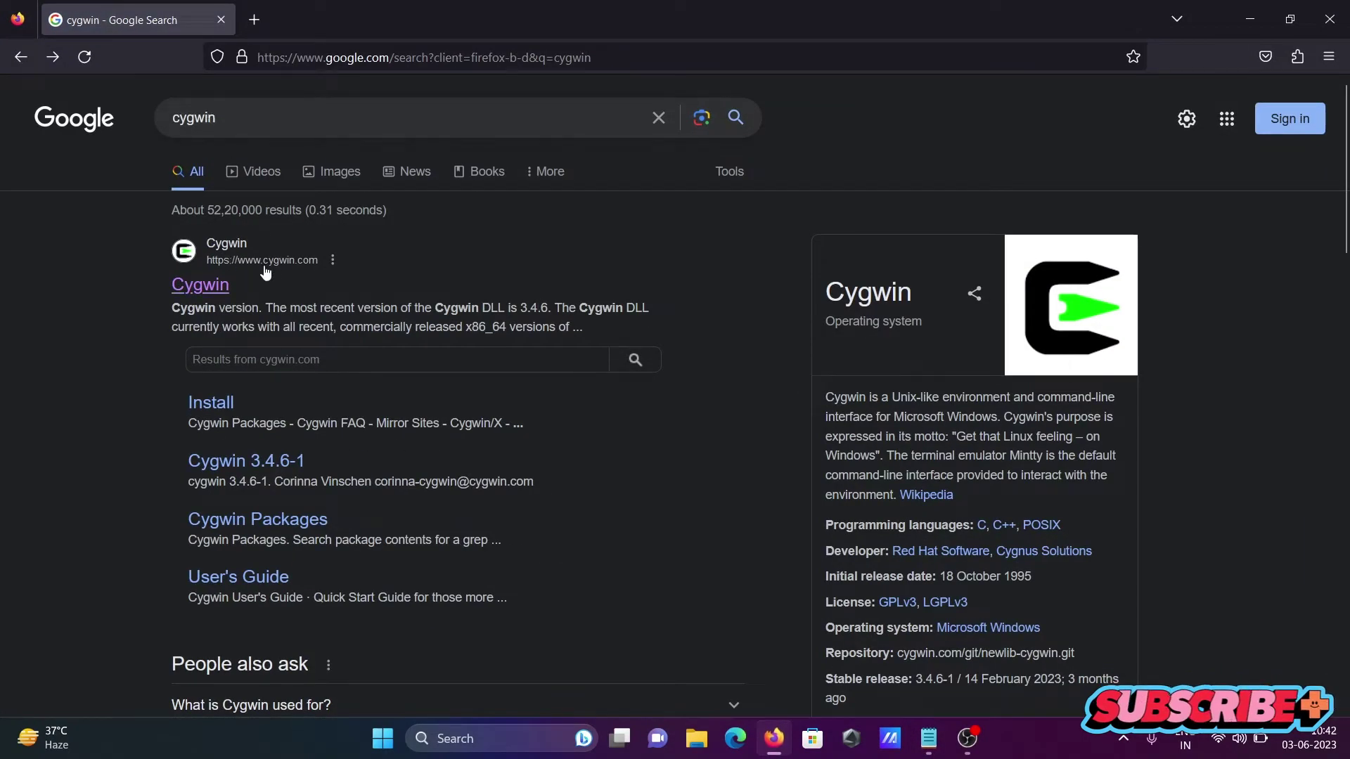
{"action": "left_click", "coordinate": [204, 288]}
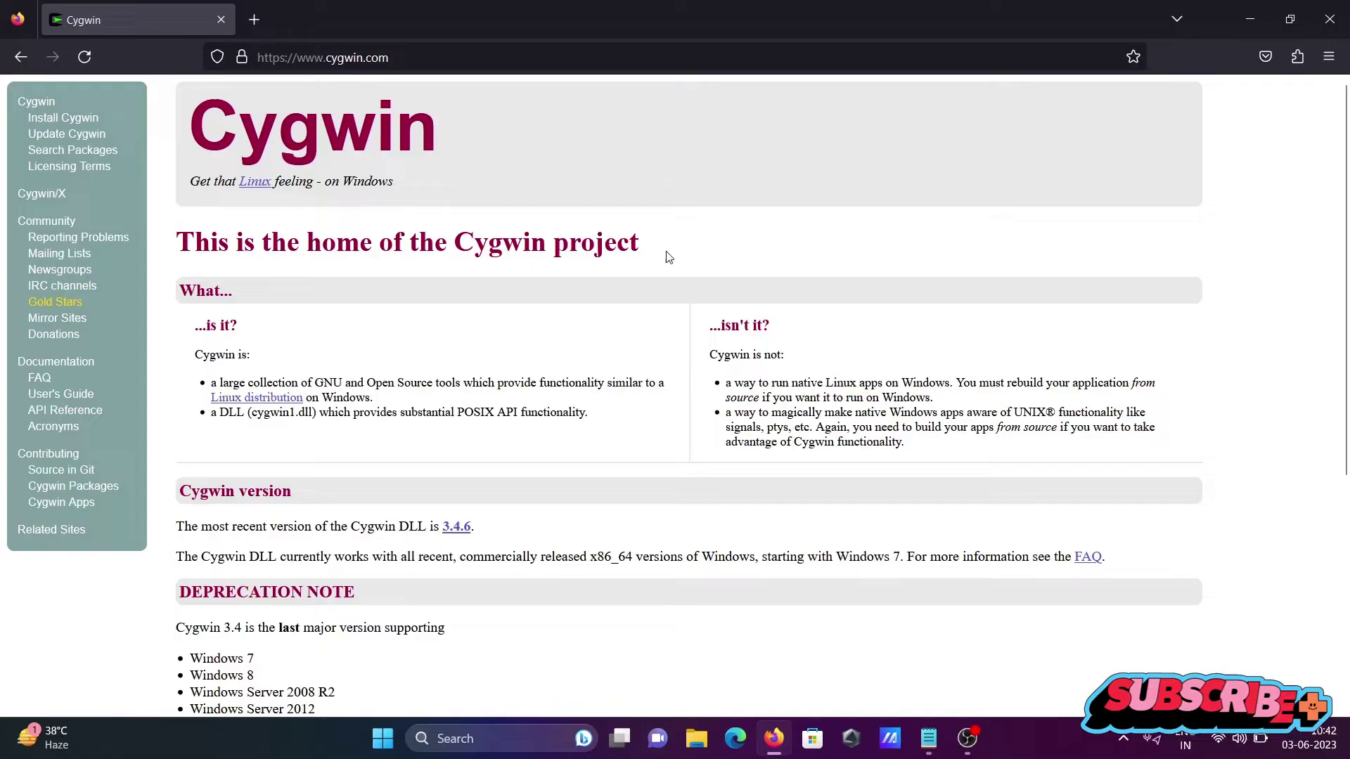
{"action": "scroll", "coordinate": [1346, 304], "scroll_direction": "down", "scroll_amount": 2}
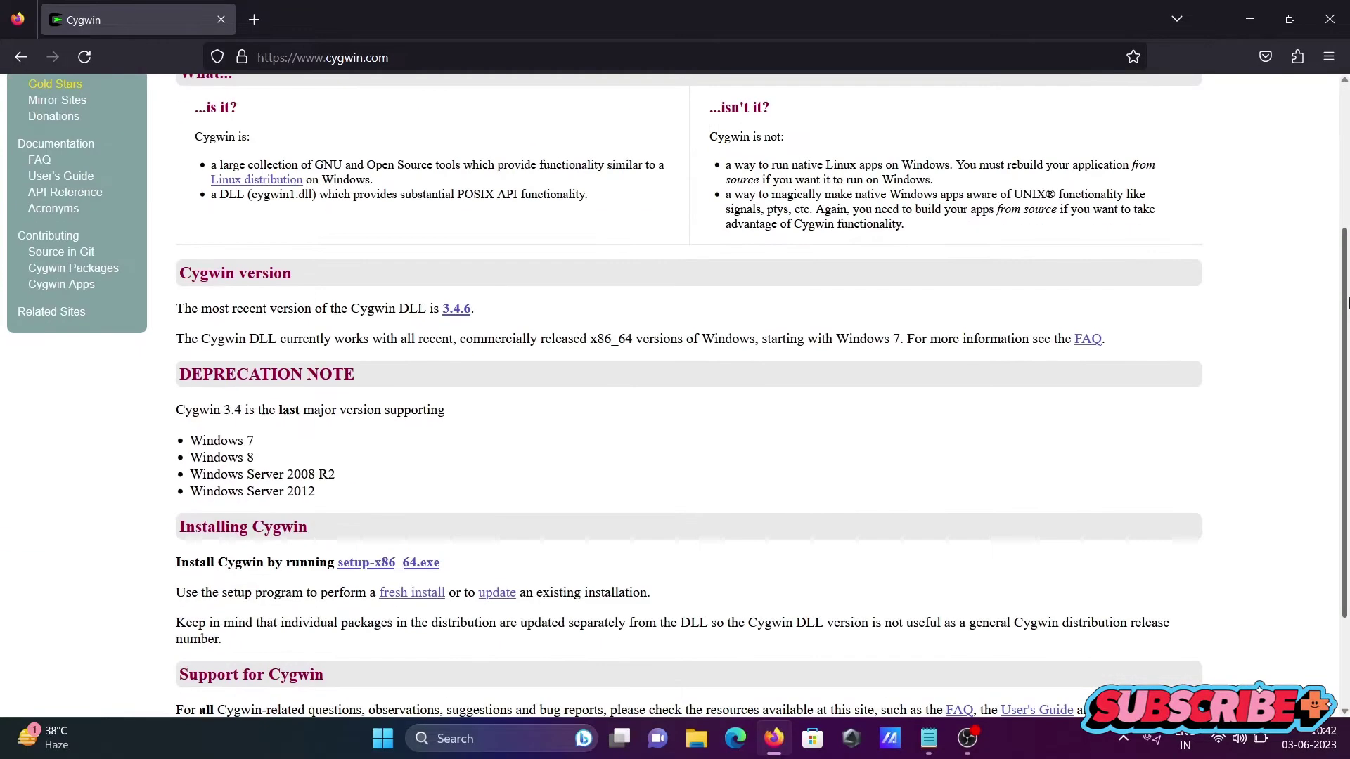
{"action": "scroll", "coordinate": [1345, 304], "scroll_direction": "down", "scroll_amount": 1}
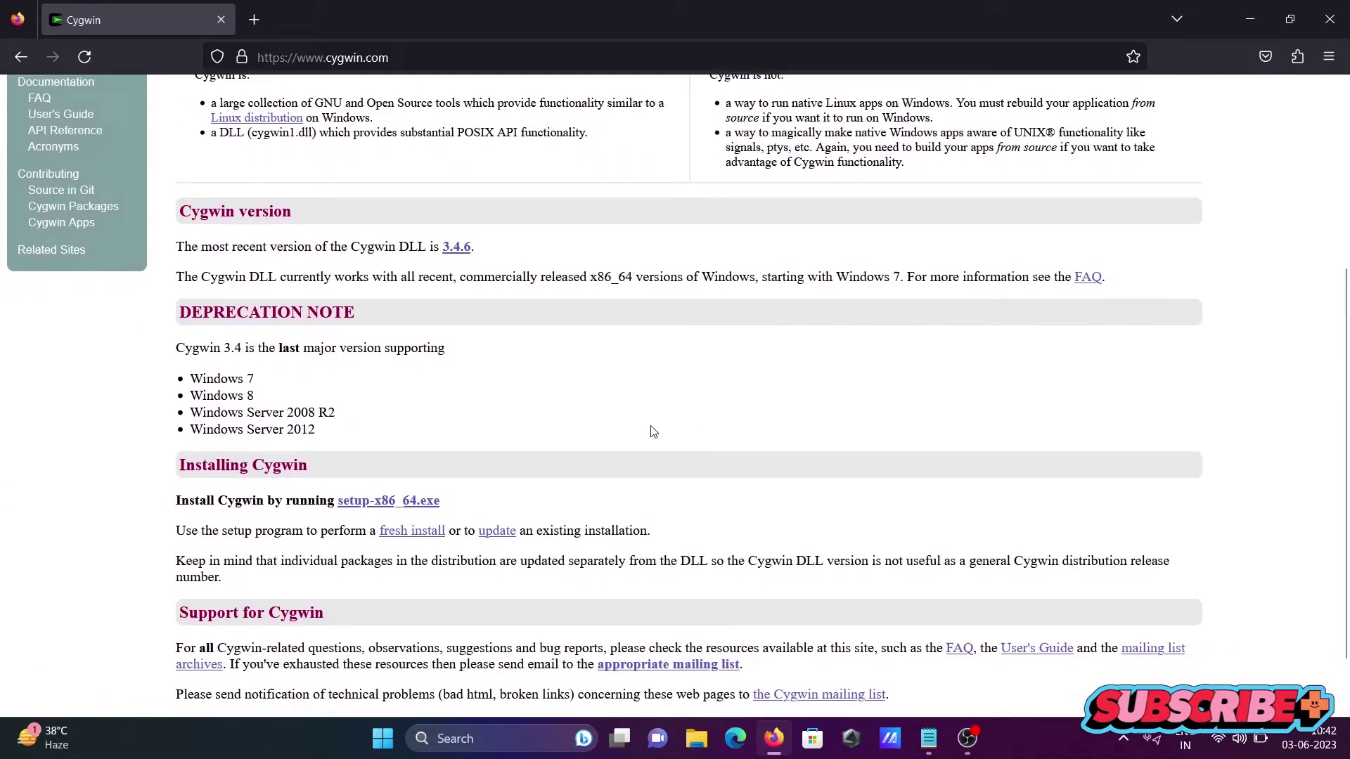
Download setup-x86_64.exe, dismiss the downloads panel, and minimize Firefox
{"action": "left_click", "coordinate": [419, 504]}
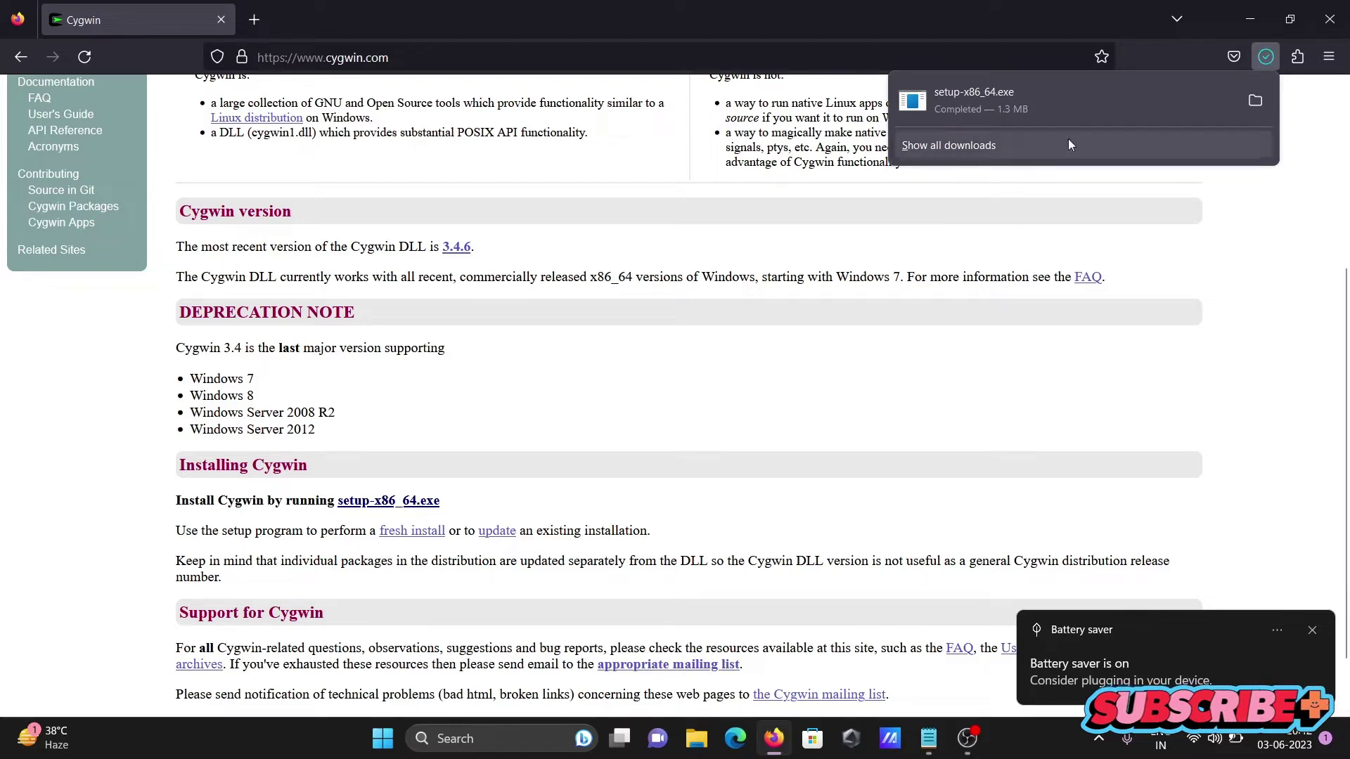
{"action": "left_click", "coordinate": [1045, 112]}
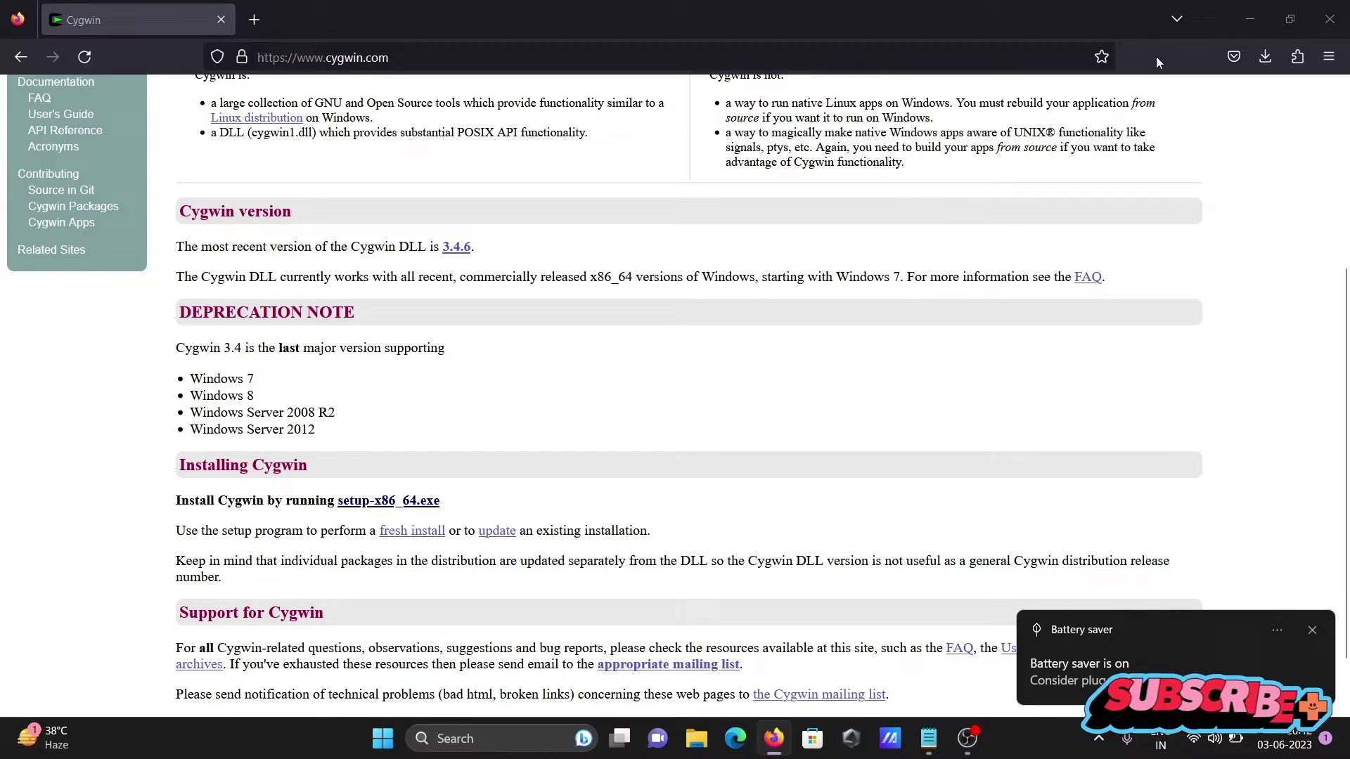
{"action": "left_click", "coordinate": [1251, 18]}
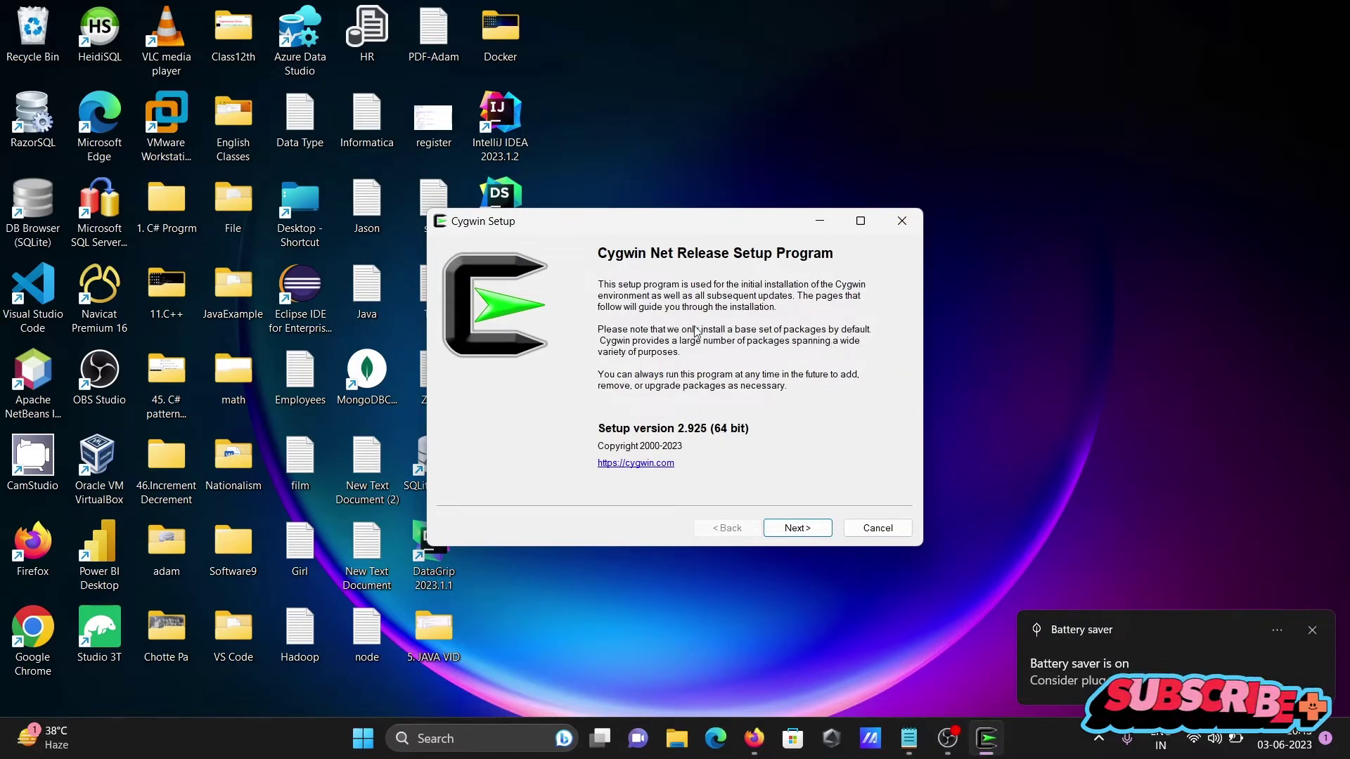
Accept Install from Internet, root C:\cygwin64 for all users, the default package folder, and system proxy settings
{"action": "left_click", "coordinate": [798, 527]}
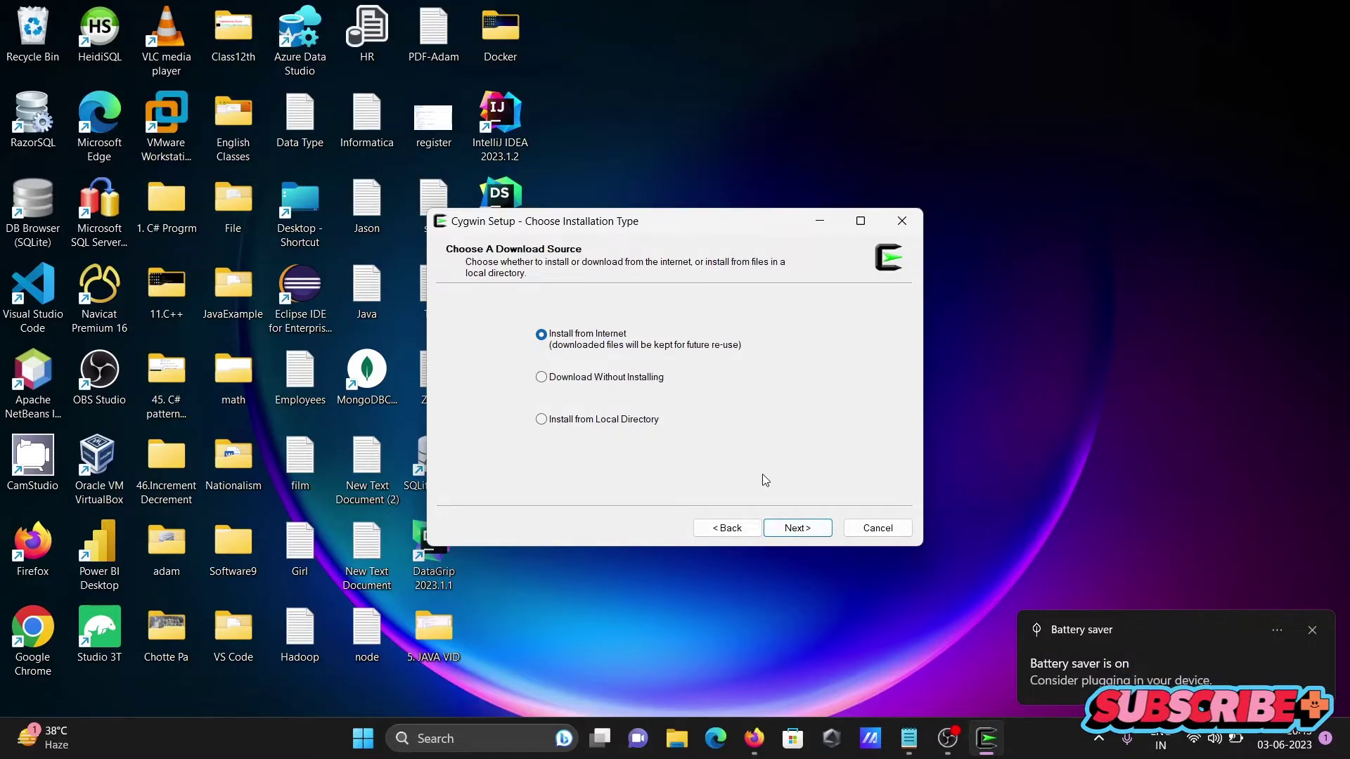
{"action": "left_click", "coordinate": [796, 528]}
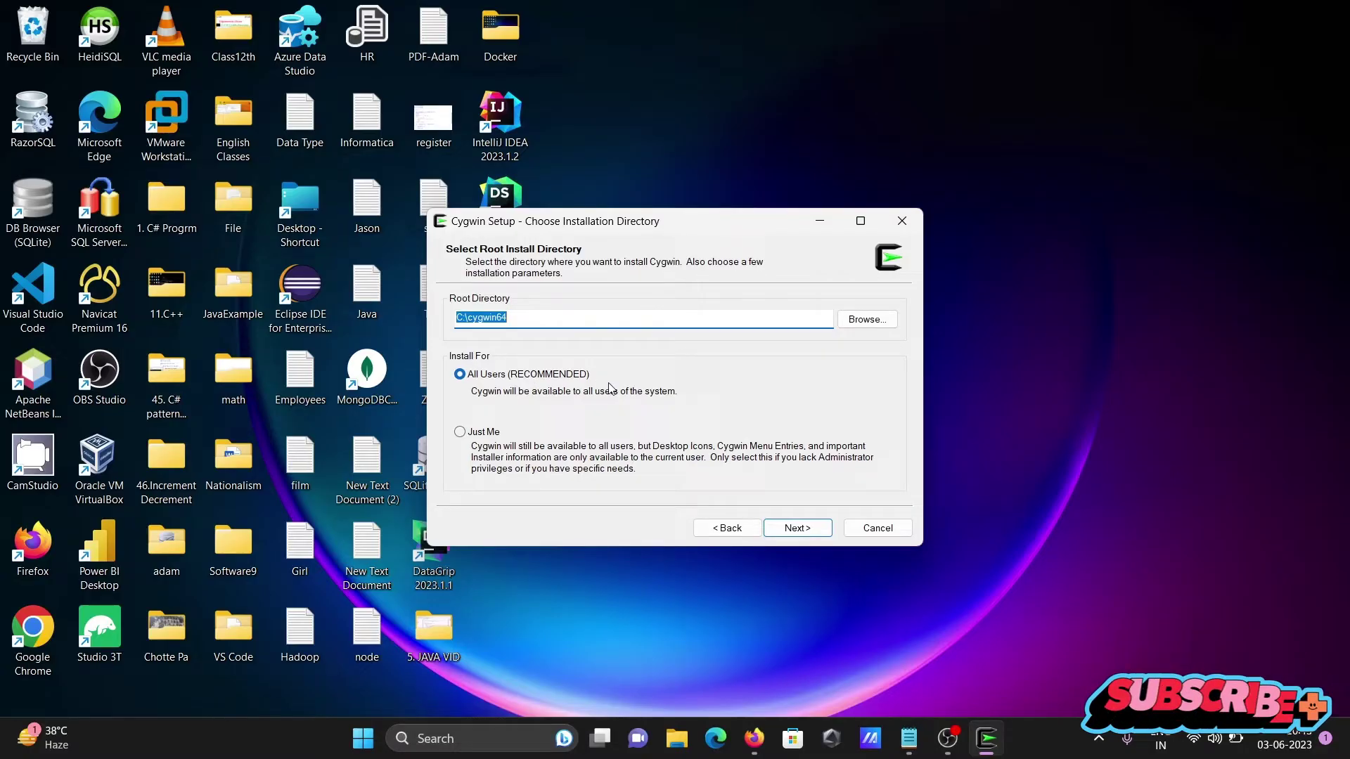
{"action": "left_click", "coordinate": [797, 528]}
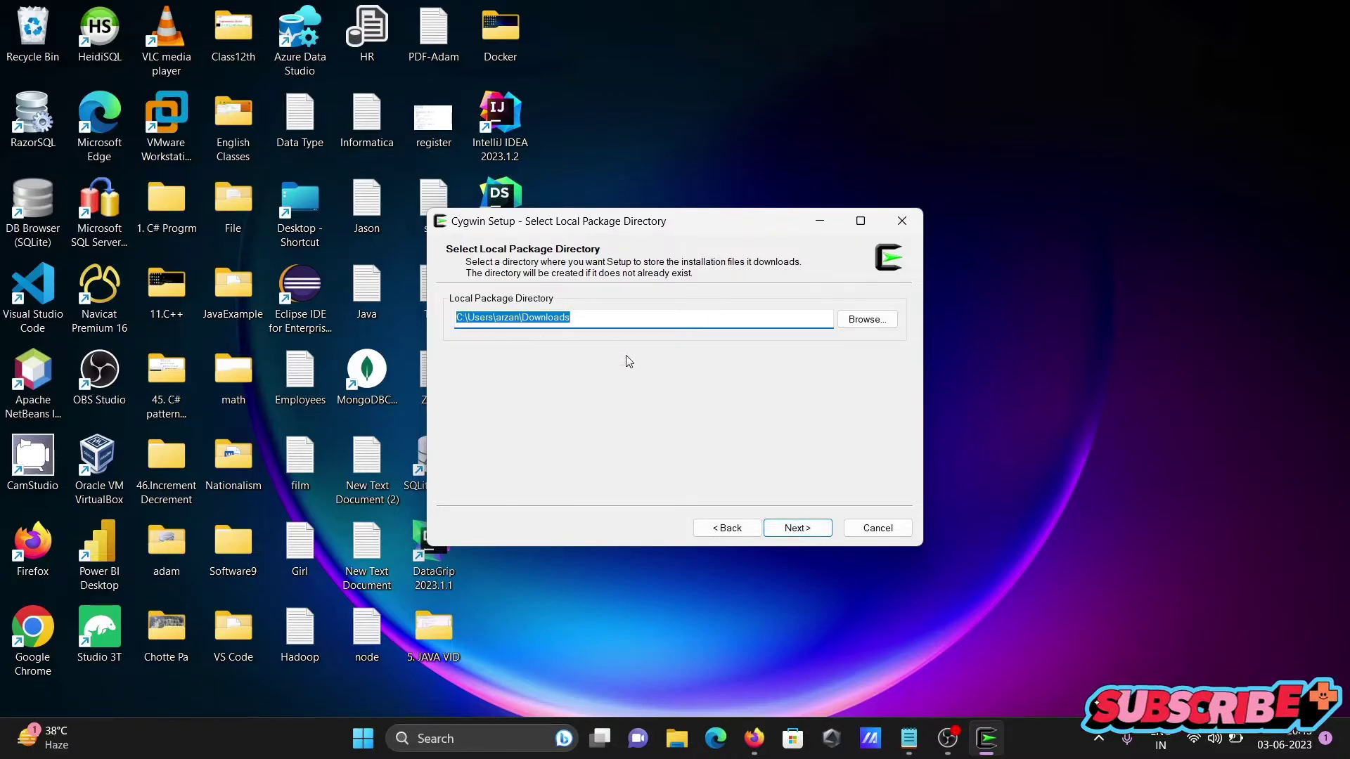
{"action": "left_click", "coordinate": [797, 529]}
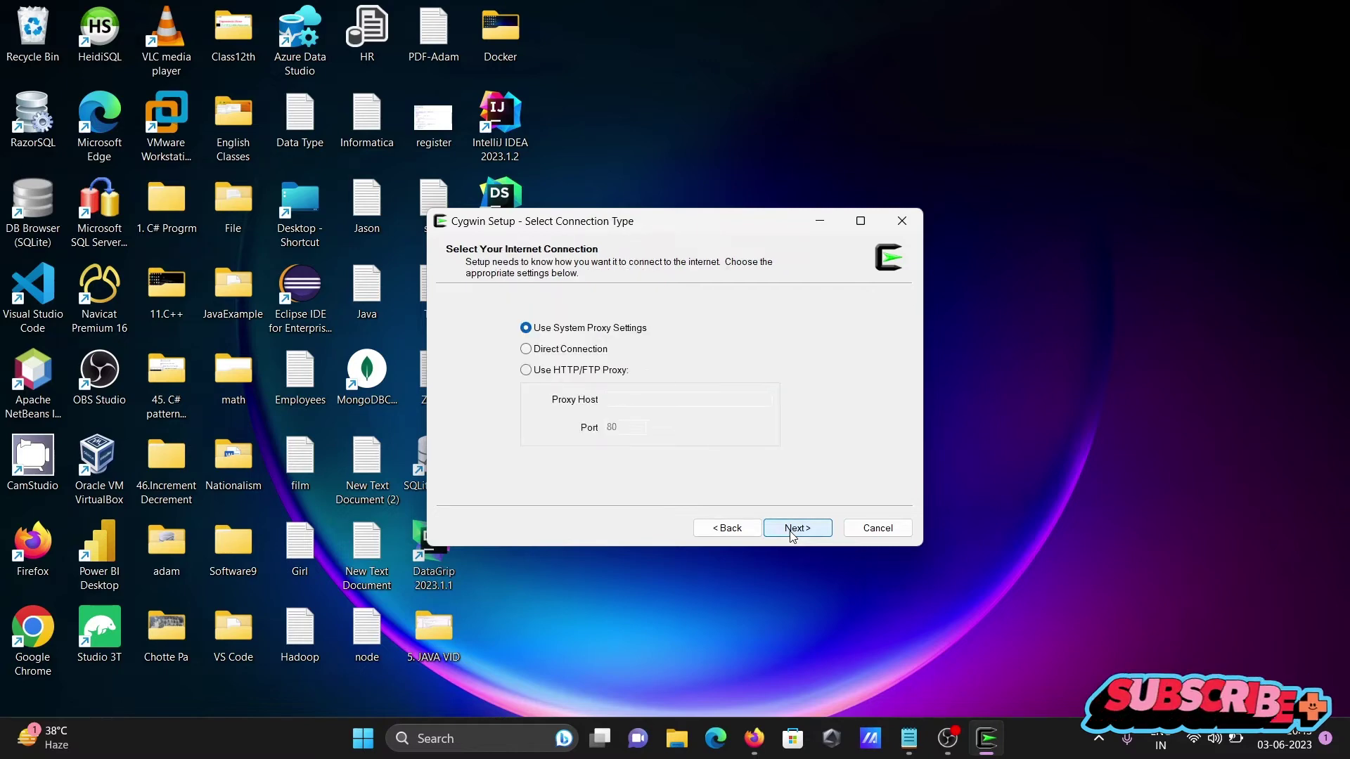
{"action": "left_click", "coordinate": [796, 529]}
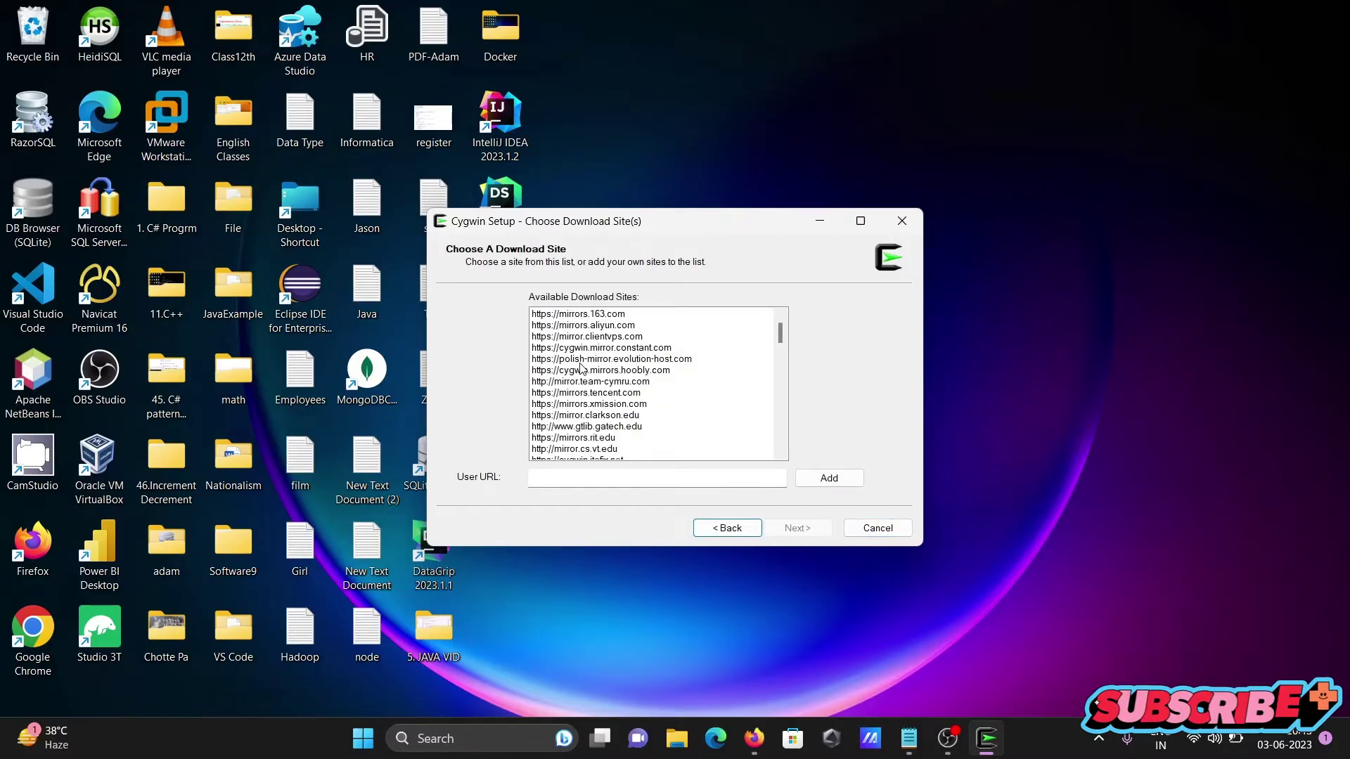
{"action": "left_click", "coordinate": [623, 370]}
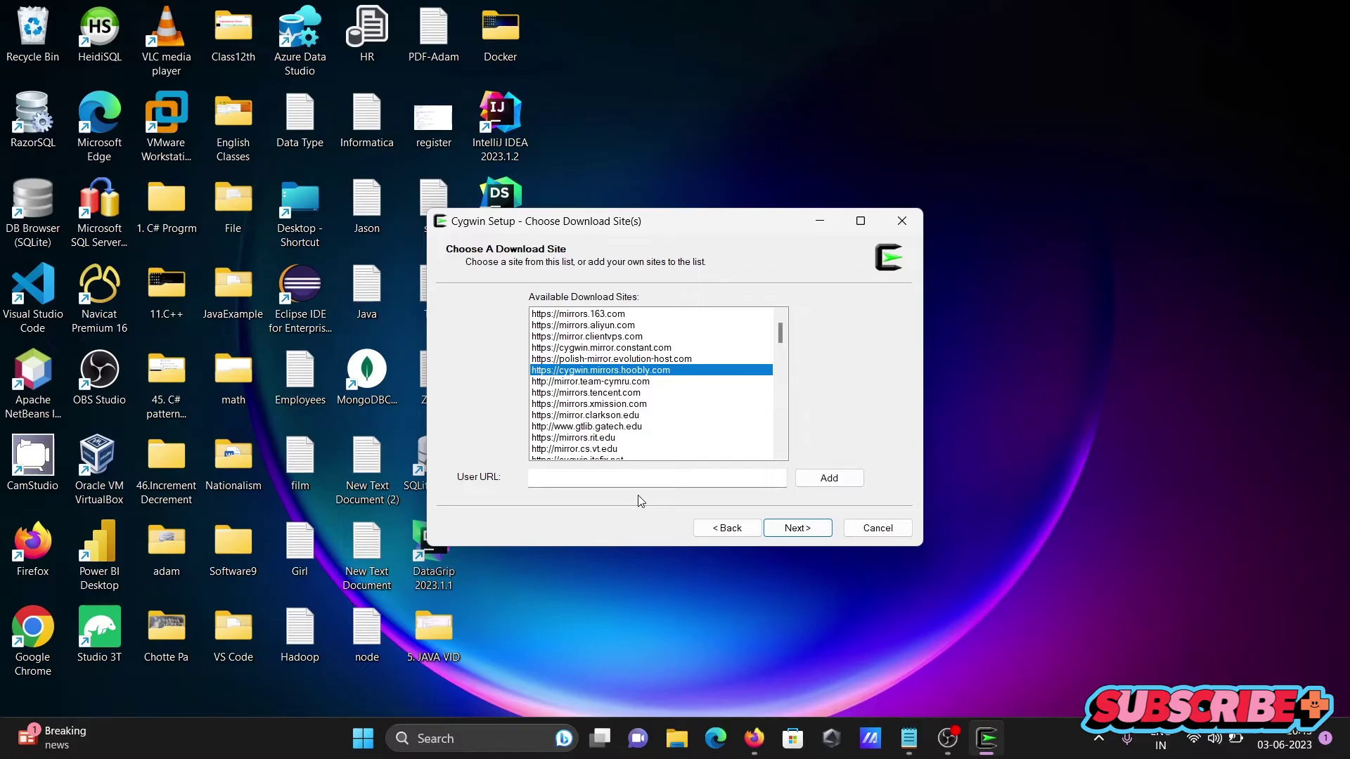
{"action": "left_click", "coordinate": [795, 529]}
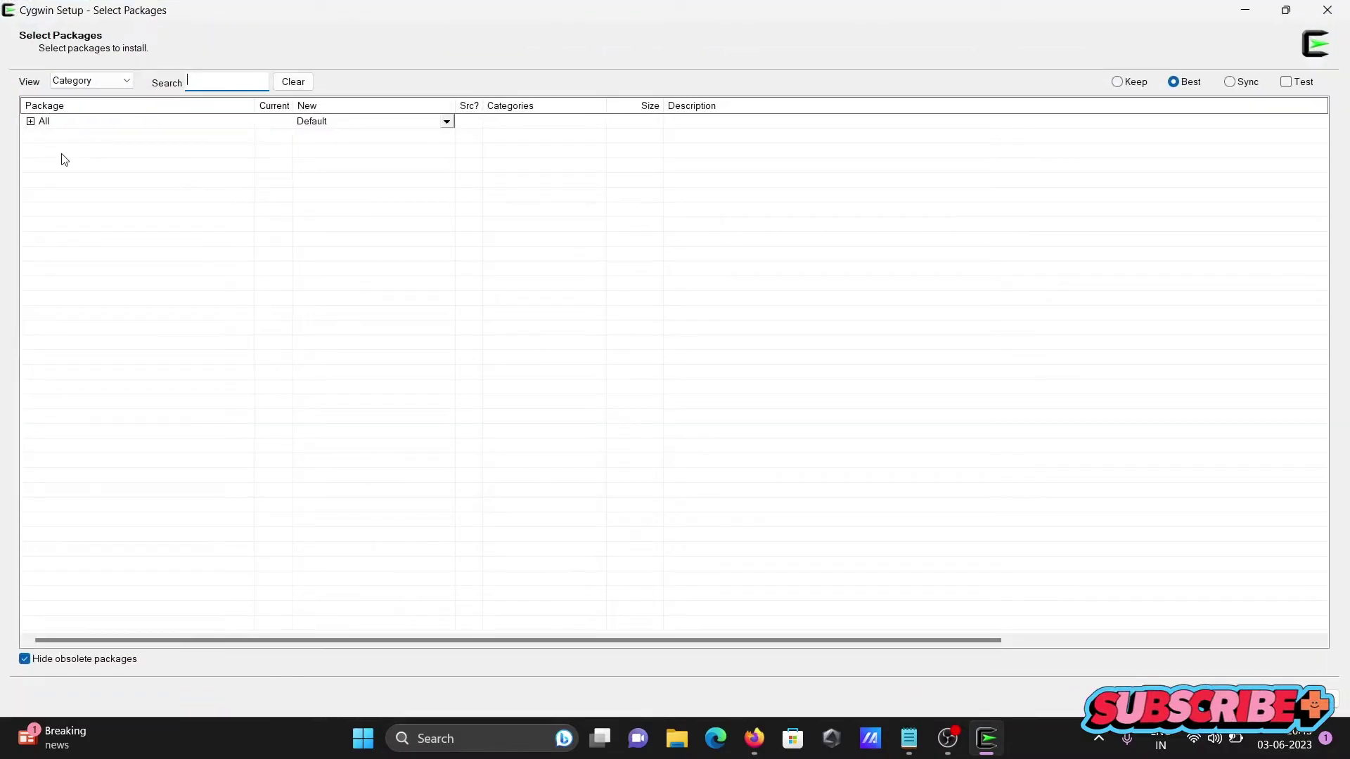
Search 'pea', expand PHP, and check php-PEAR's versions, leaving it on Skip
{"action": "left_click", "coordinate": [29, 122]}
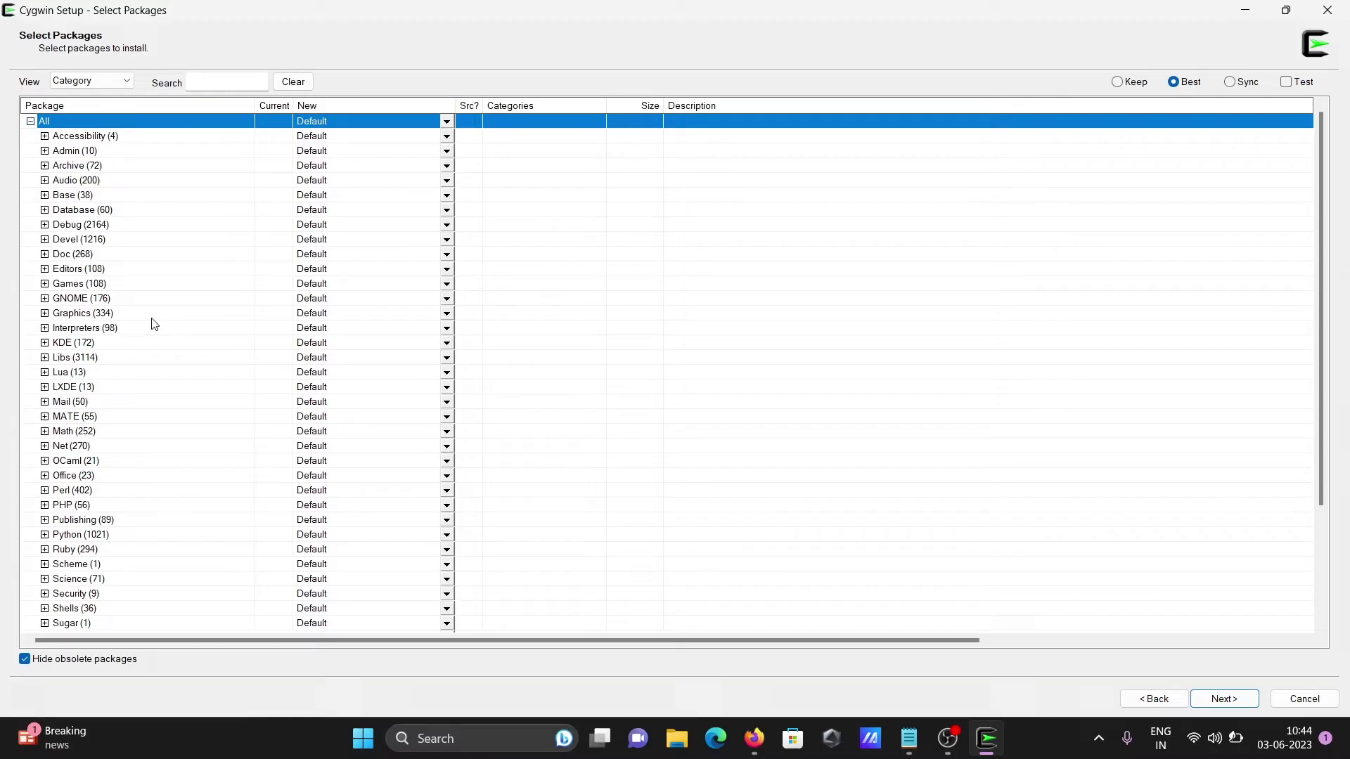
{"action": "left_click", "coordinate": [200, 83]}
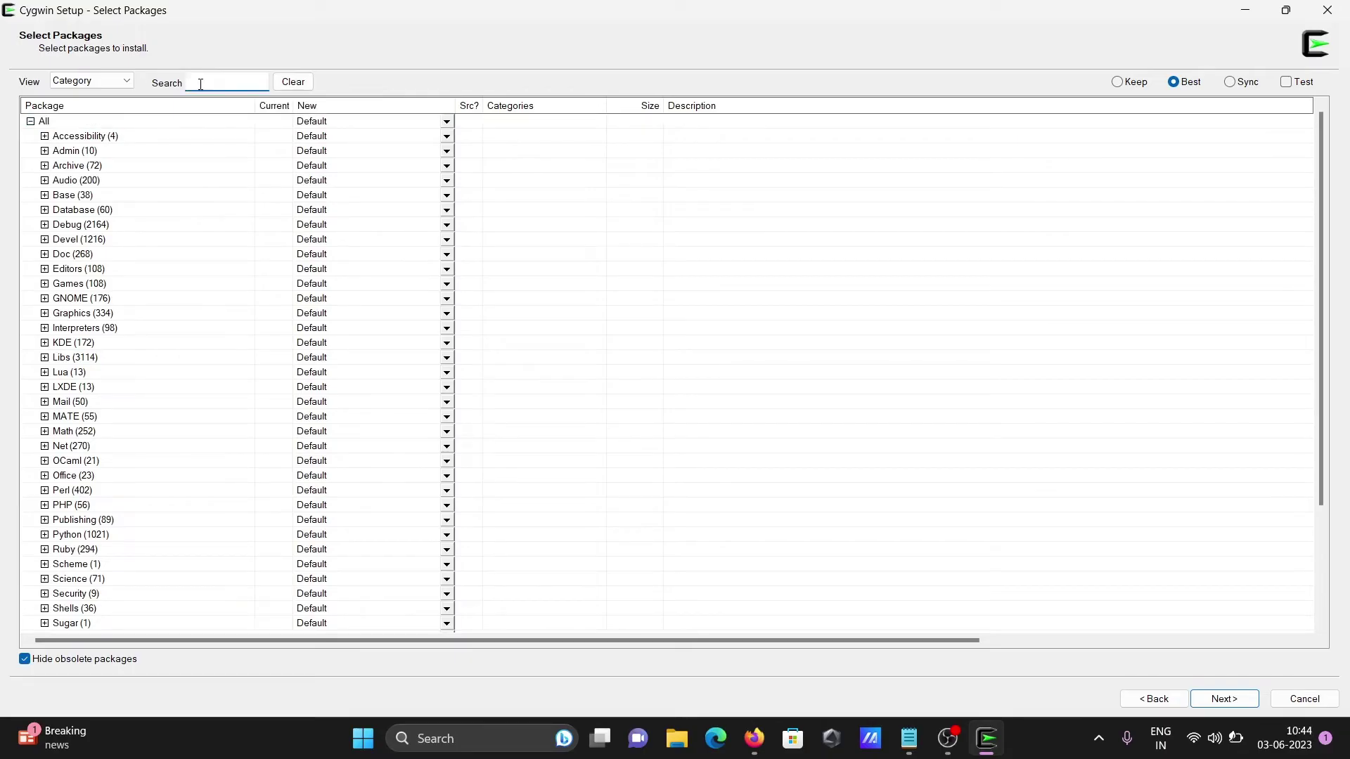
{"action": "type", "text": "f"}
{"action": "type", "text": "pea"}
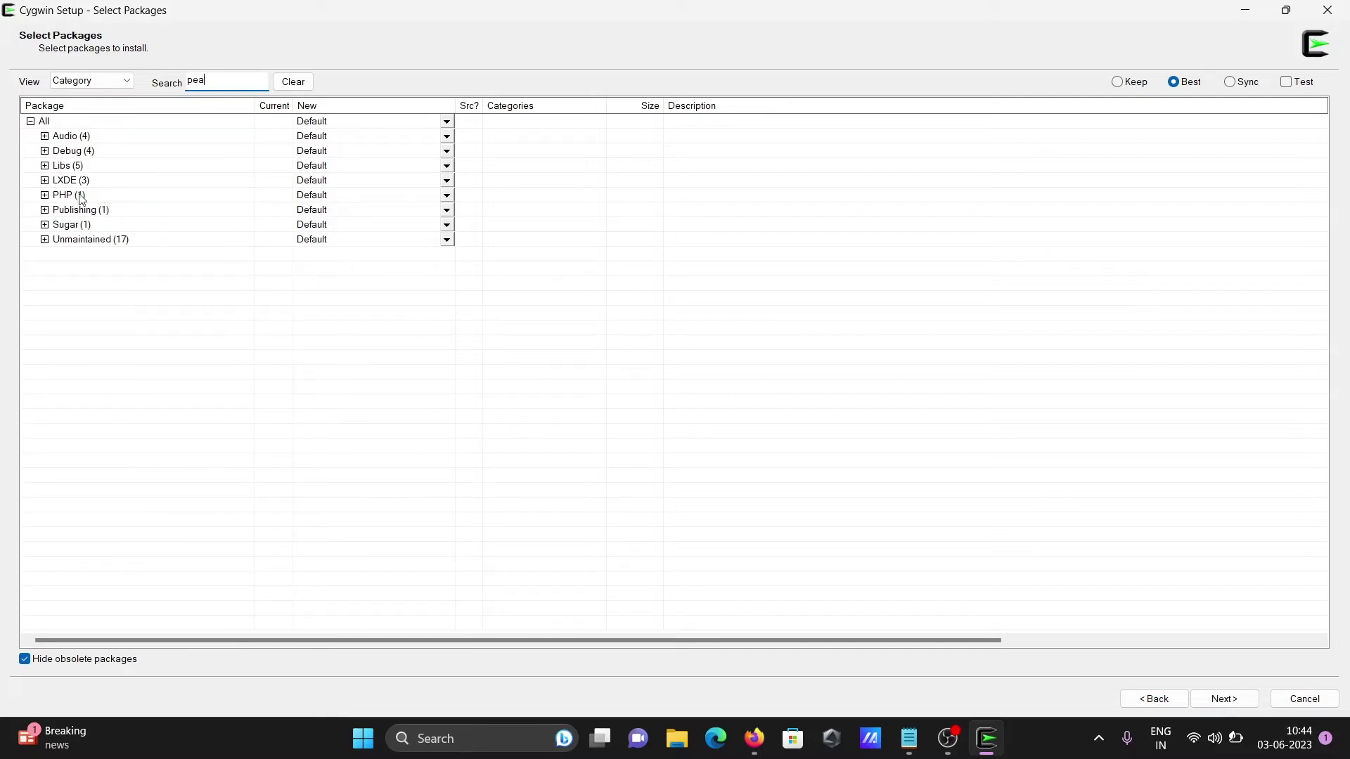
{"action": "left_click", "coordinate": [60, 195]}
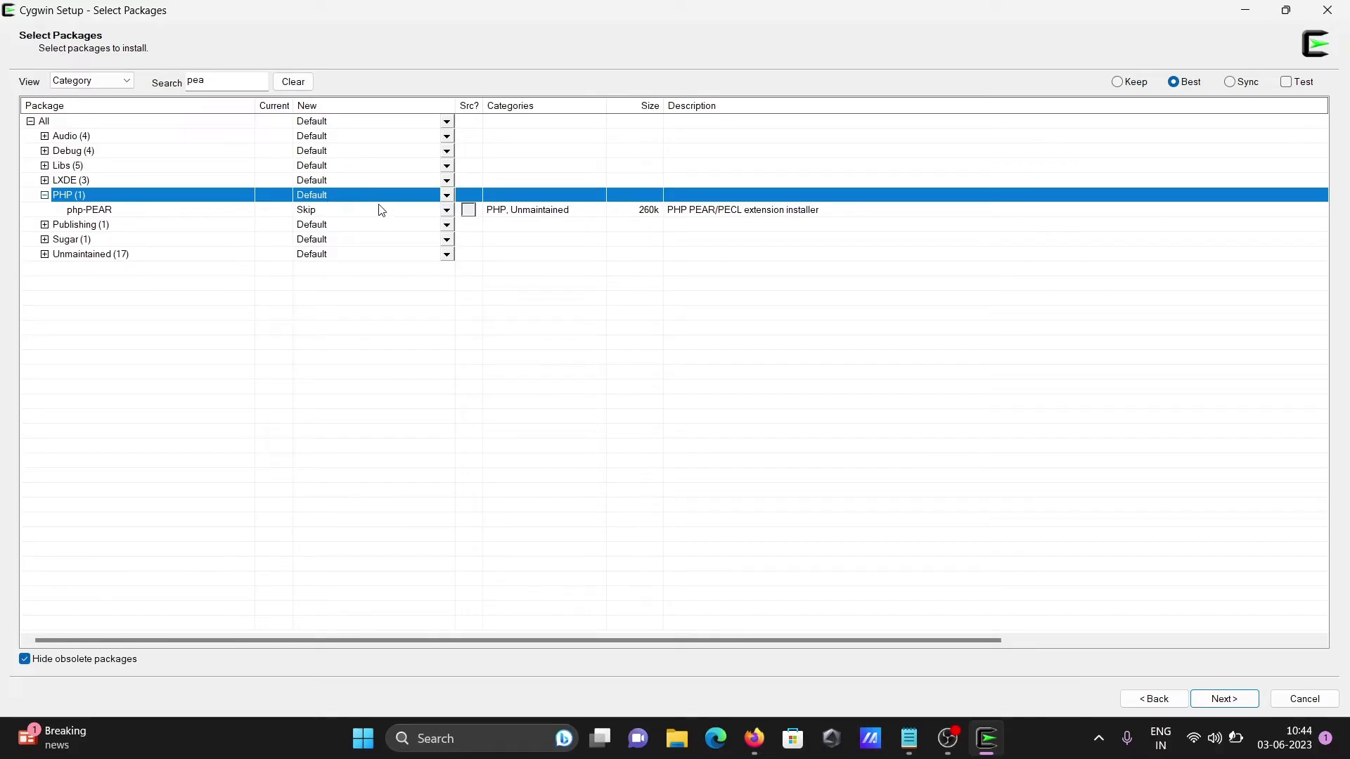
{"action": "left_click", "coordinate": [360, 214]}
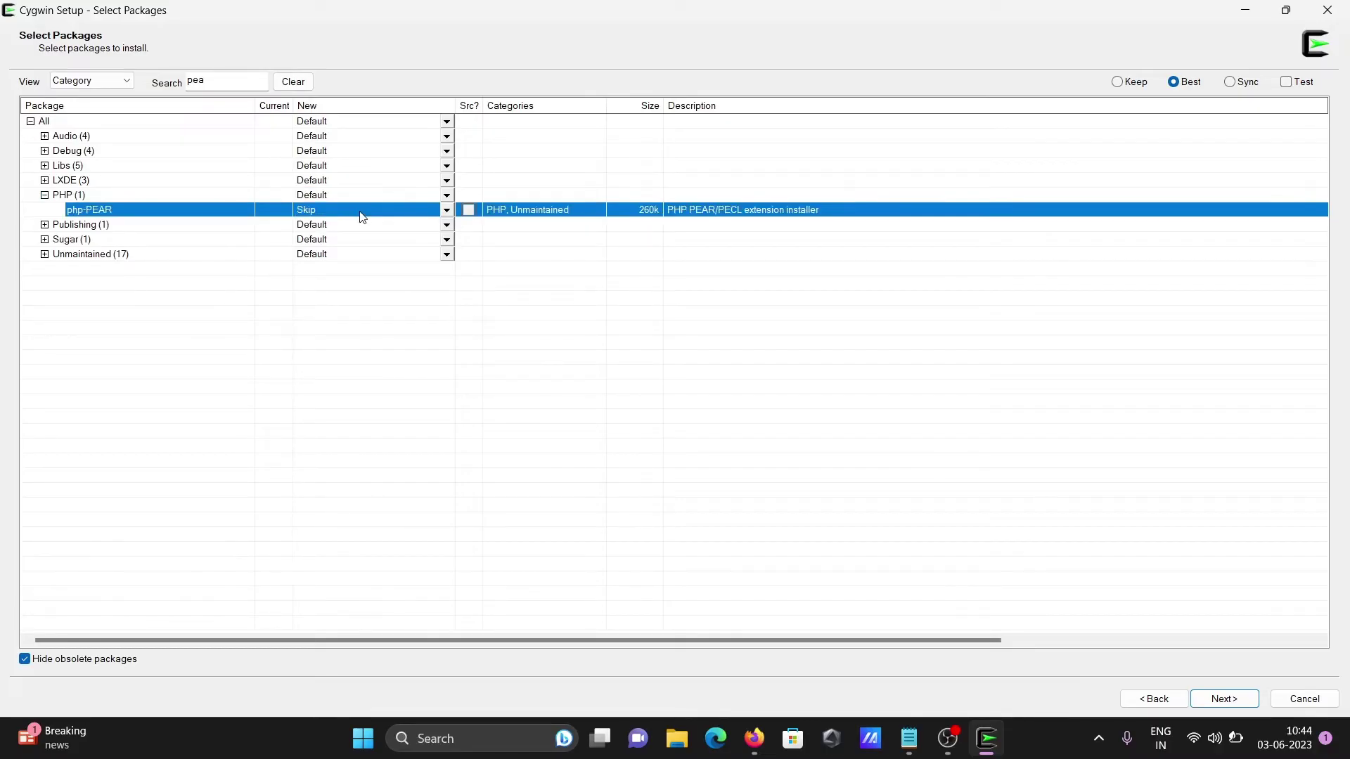
{"action": "left_click", "coordinate": [448, 211]}
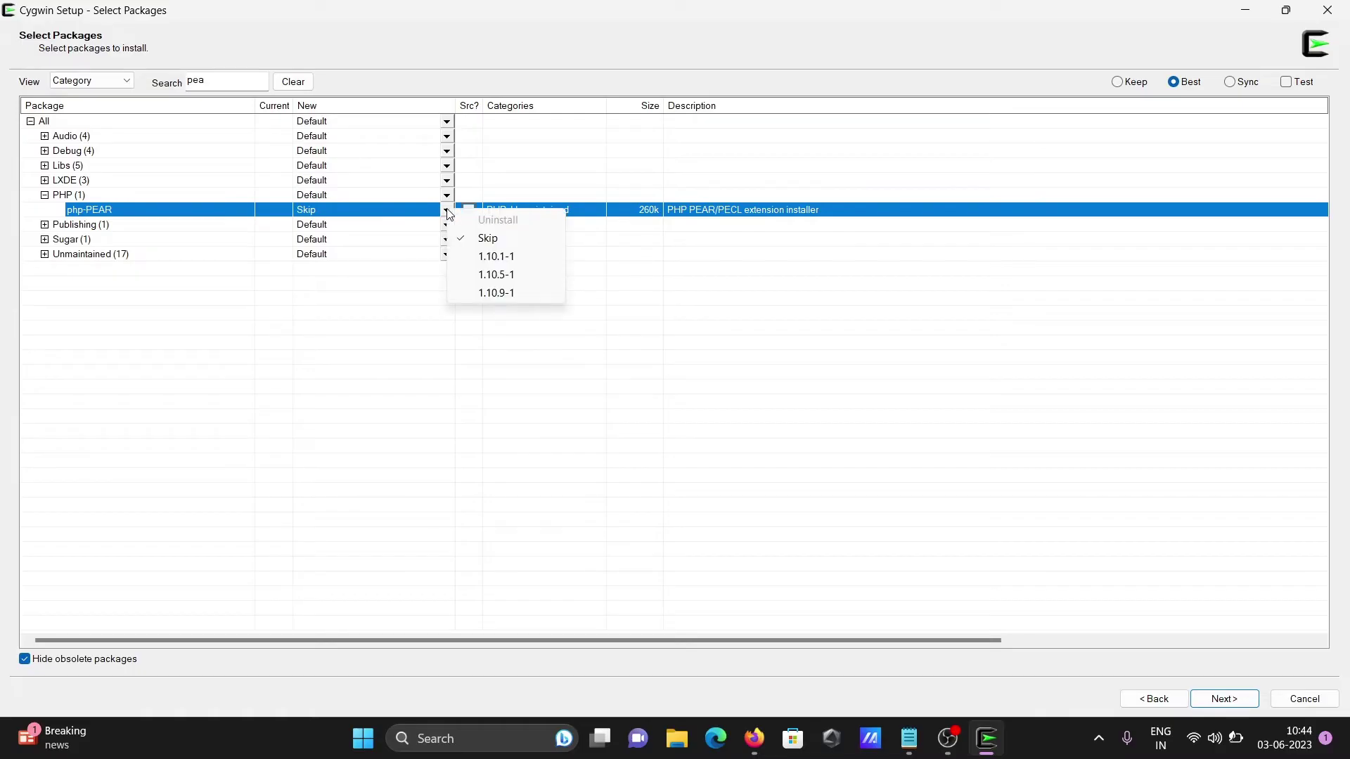
{"action": "left_click", "coordinate": [295, 317]}
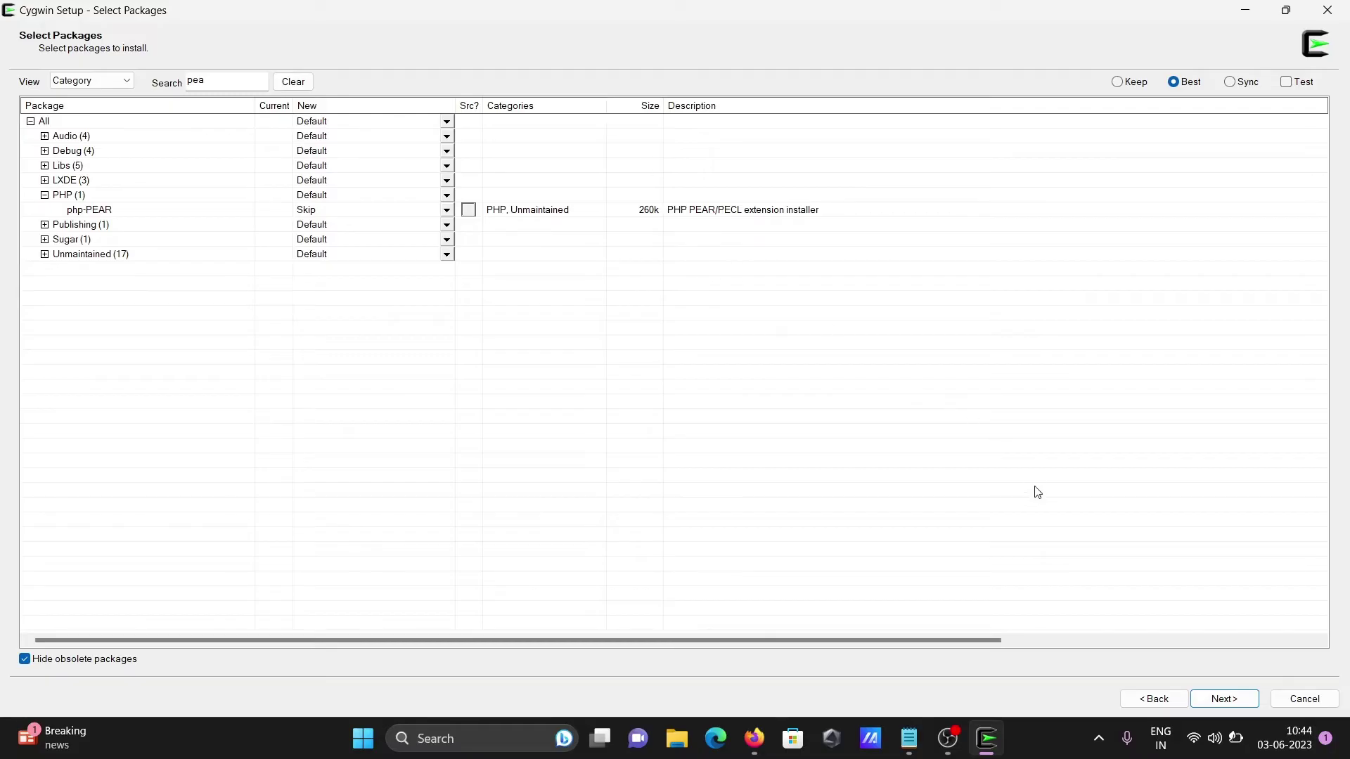
Accept the package selection and confirm the review changes to install Cygwin
{"action": "left_click", "coordinate": [1223, 699]}
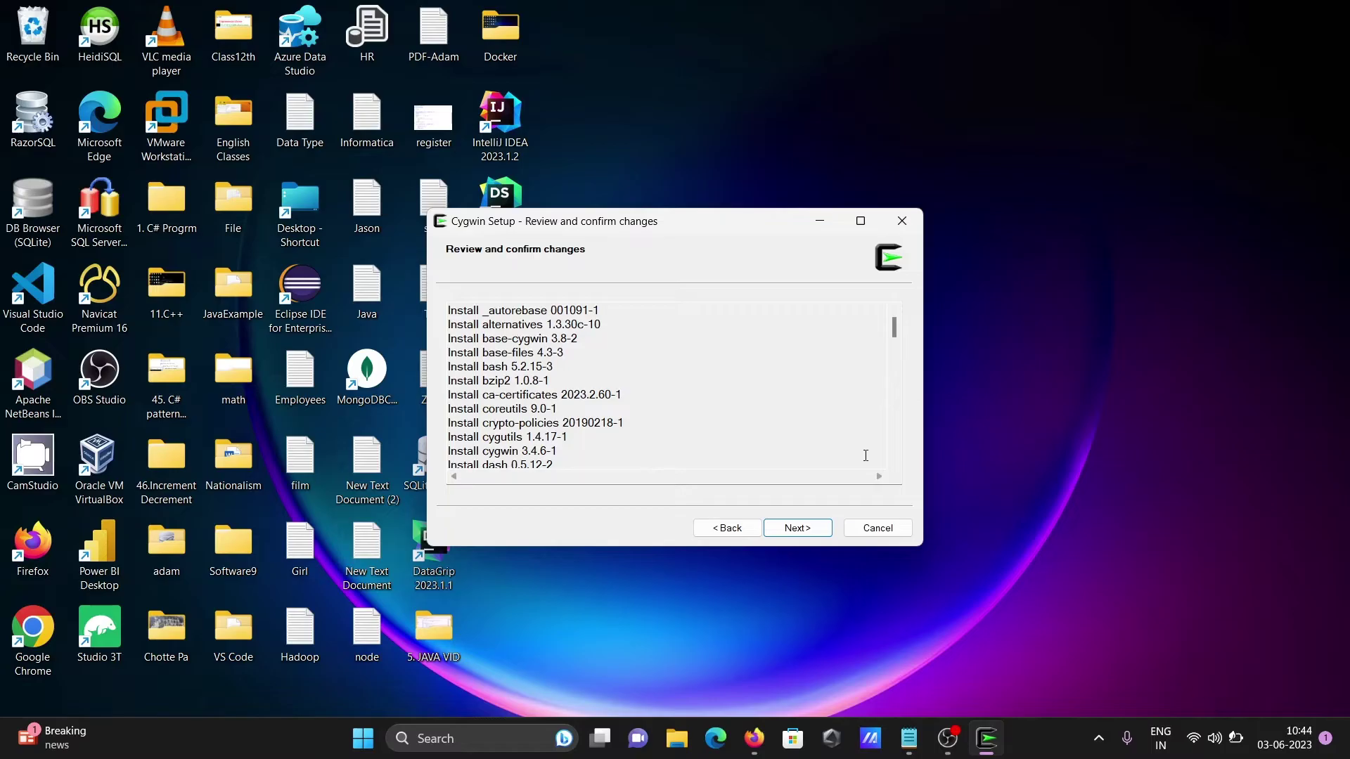
{"action": "left_click", "coordinate": [805, 527]}
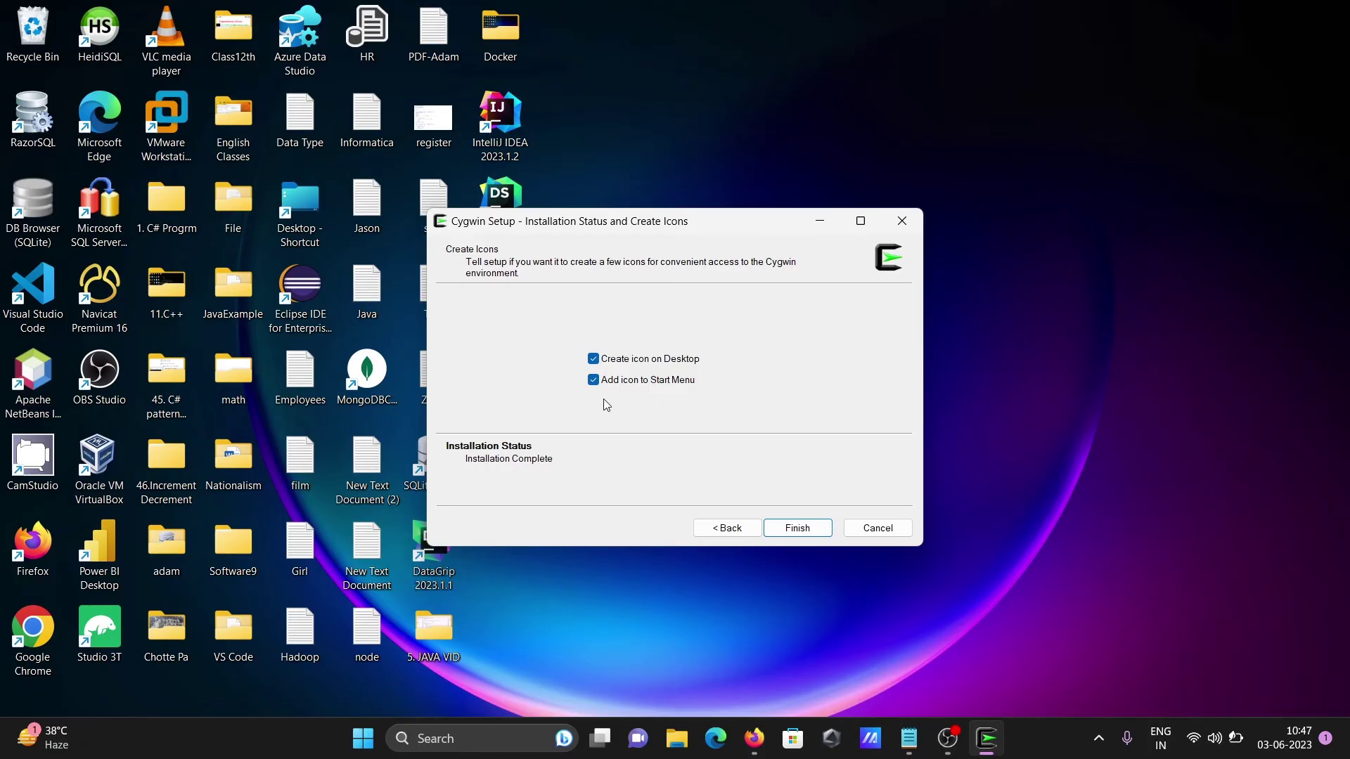
Uncheck the Start Menu icon, keep the desktop icon, and finish the installer
{"action": "left_click", "coordinate": [594, 380]}
{"action": "left_click", "coordinate": [797, 528]}
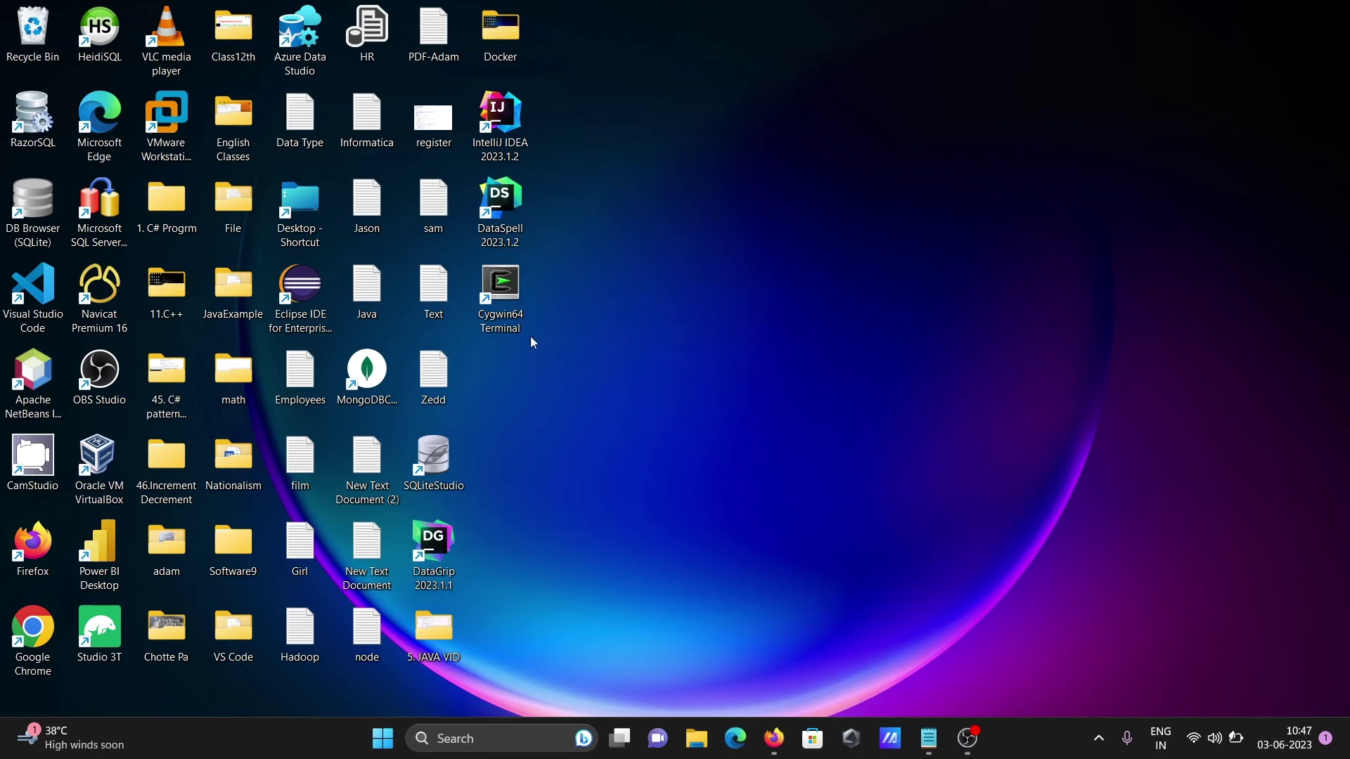
Launch Cygwin64 Terminal from its desktop icon and move the bash window toward the centre
{"action": "double_click", "coordinate": [512, 288]}
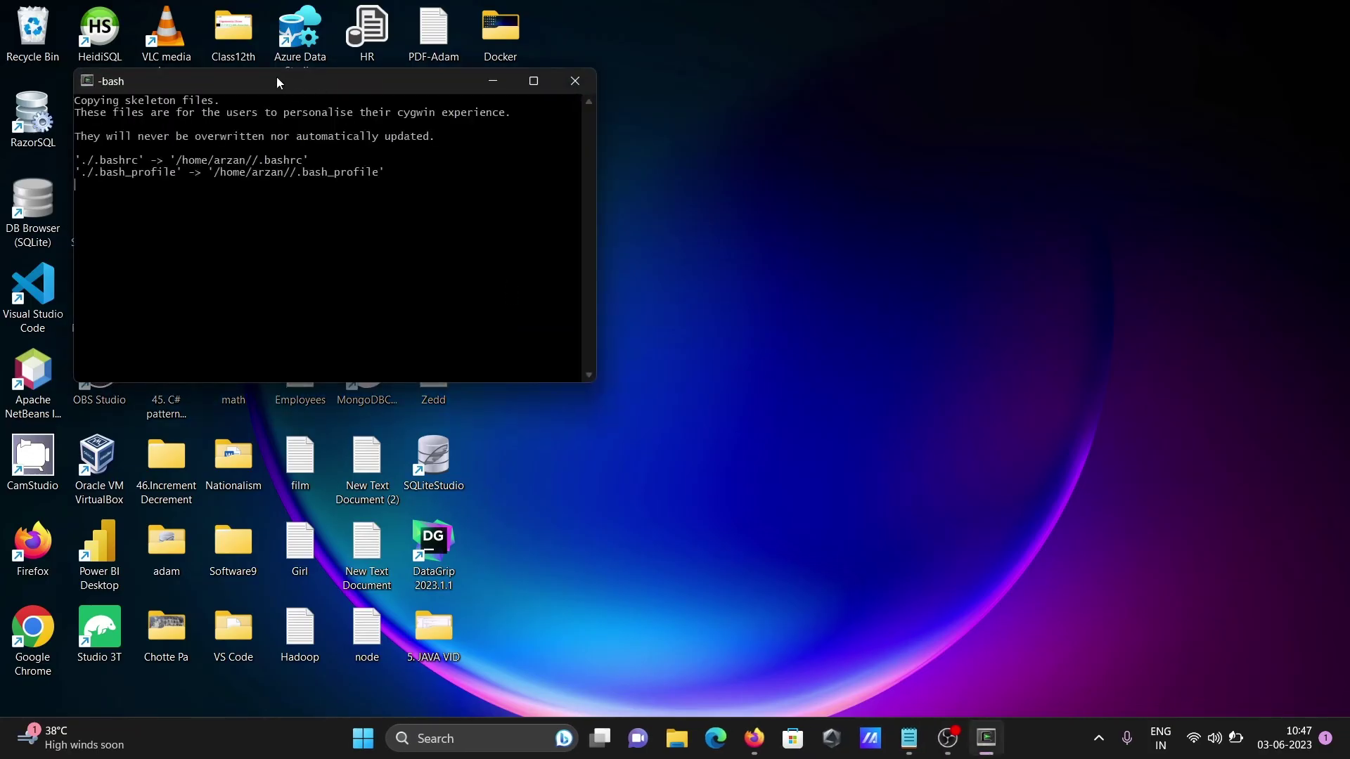
{"action": "left_click_drag", "start_coordinate": [277, 80], "coordinate": [584, 91]}
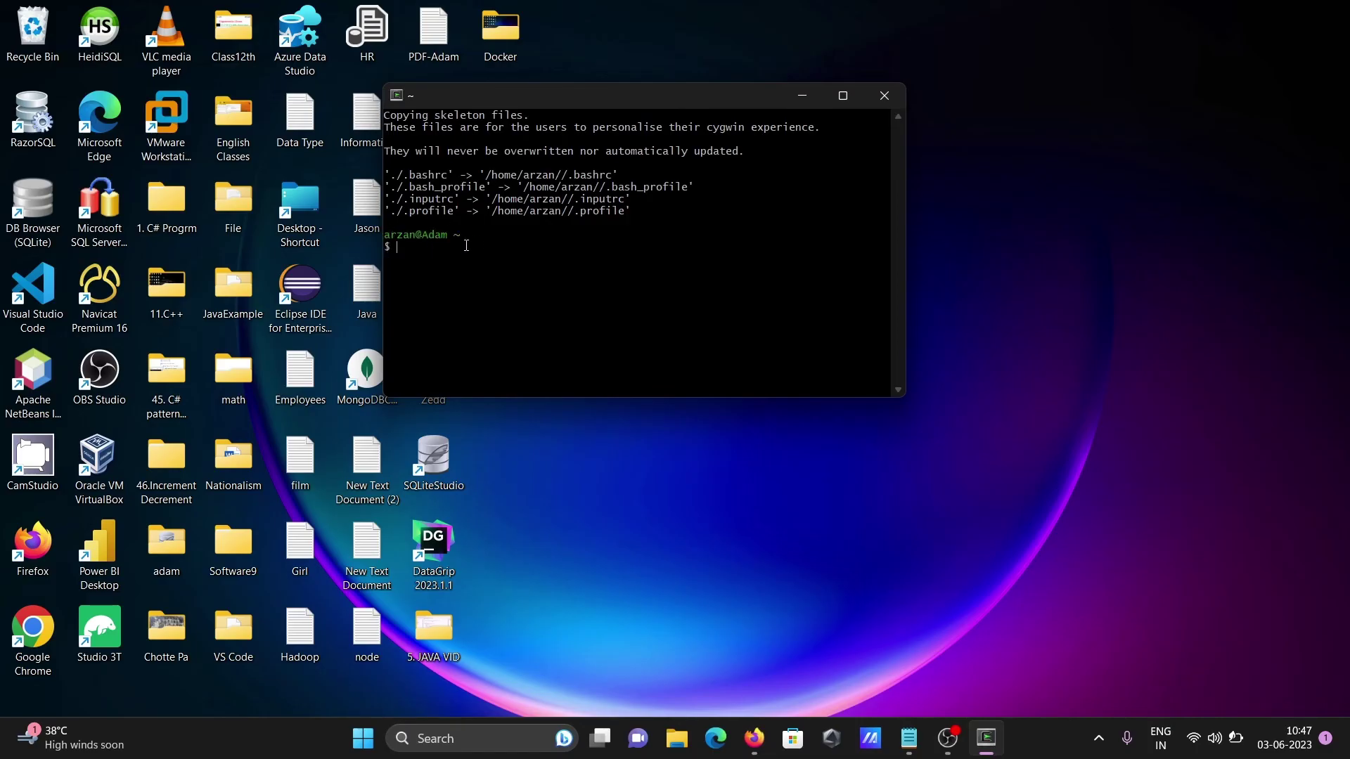
{"action": "type", "text": "pw"}
{"action": "type", "text": "d"}
Run pwd, which shows /home/arzan, then dir, which lists nothing
{"action": "key", "text": "Return"}
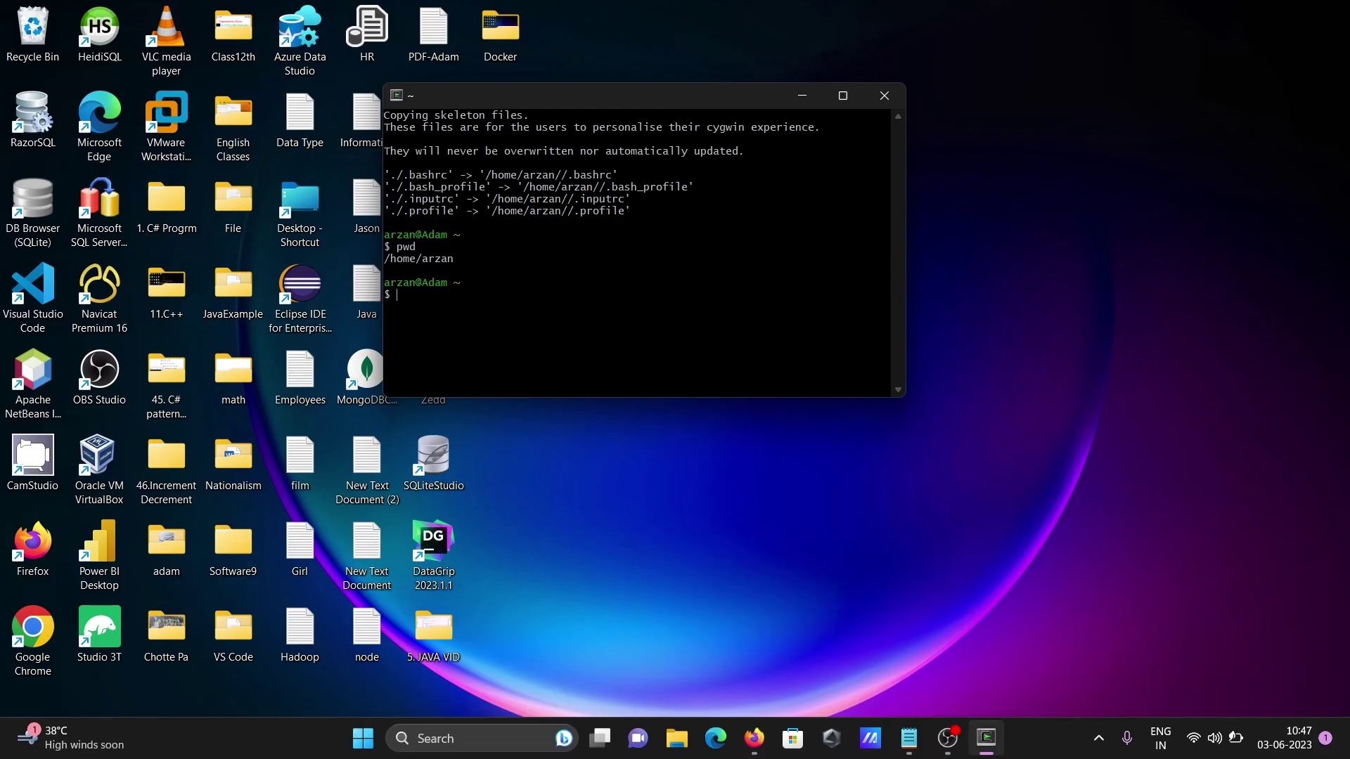
{"action": "type", "text": "dir"}
{"action": "key", "text": "Return"}
Restore the Zedd notes window showing 'How to install Cygwin on Windows'
{"action": "left_click", "coordinate": [908, 738]}
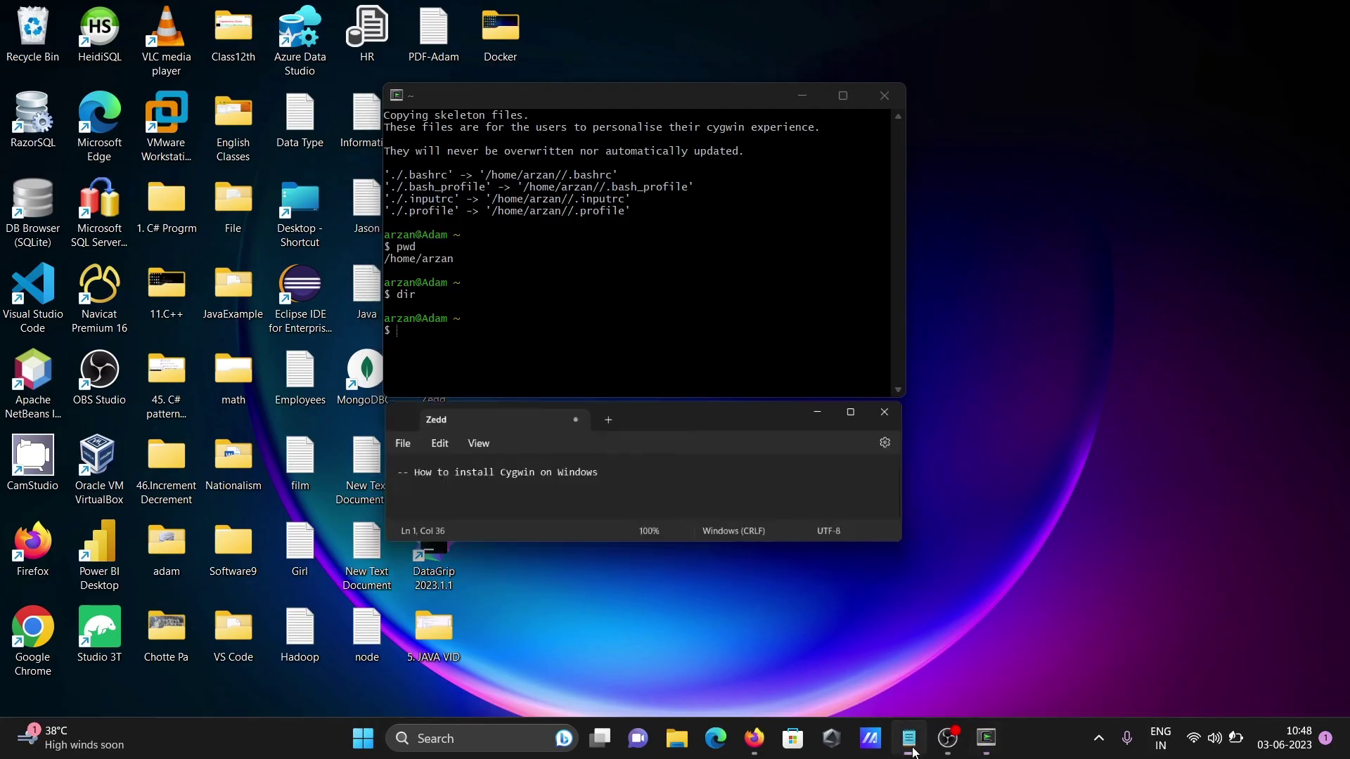